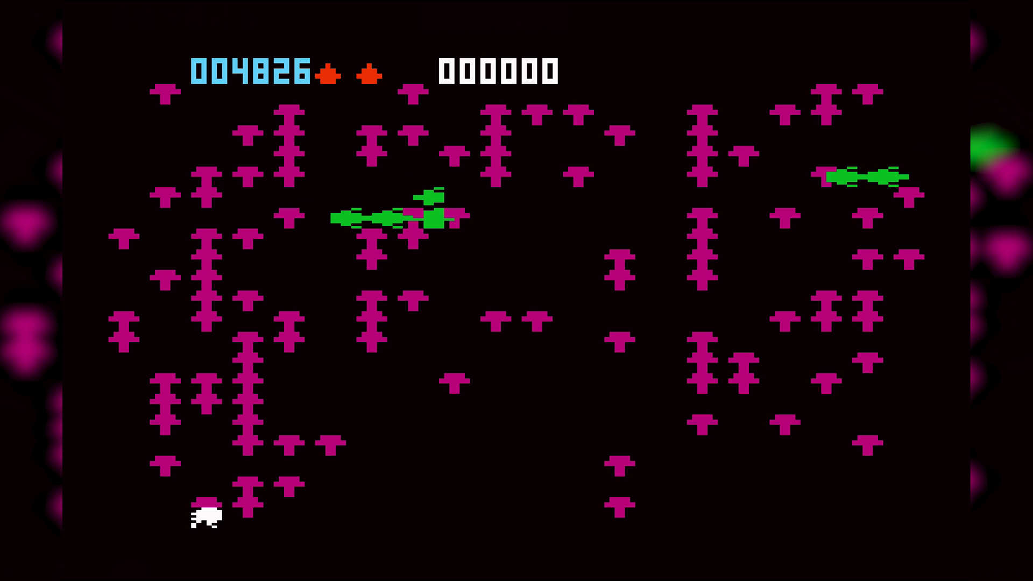
# Shoot mushrooms and the centipede to reach score 004838, then quit Centipede.
pyautogui.press('space')
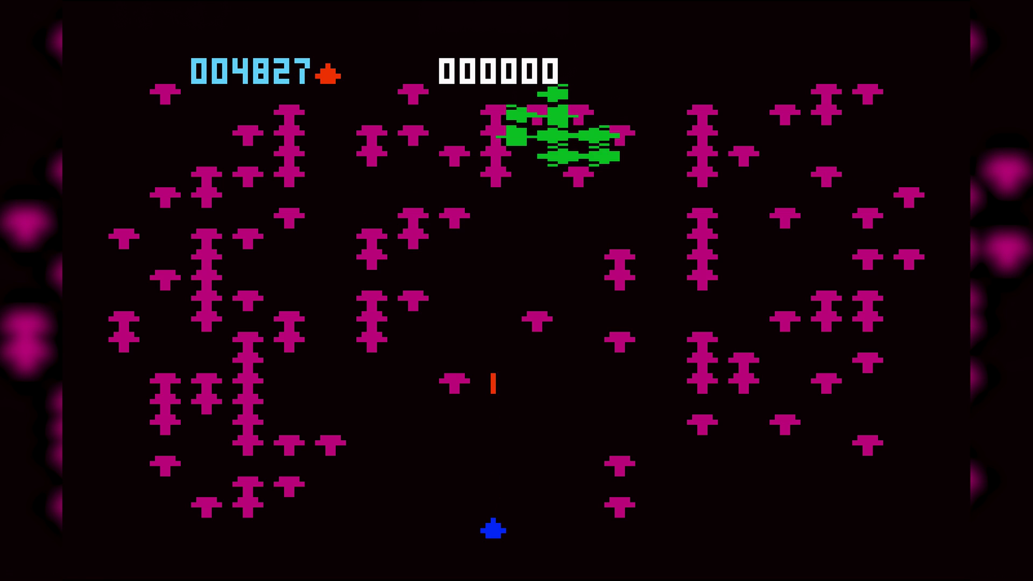
pyautogui.press('Right')
pyautogui.press('space')
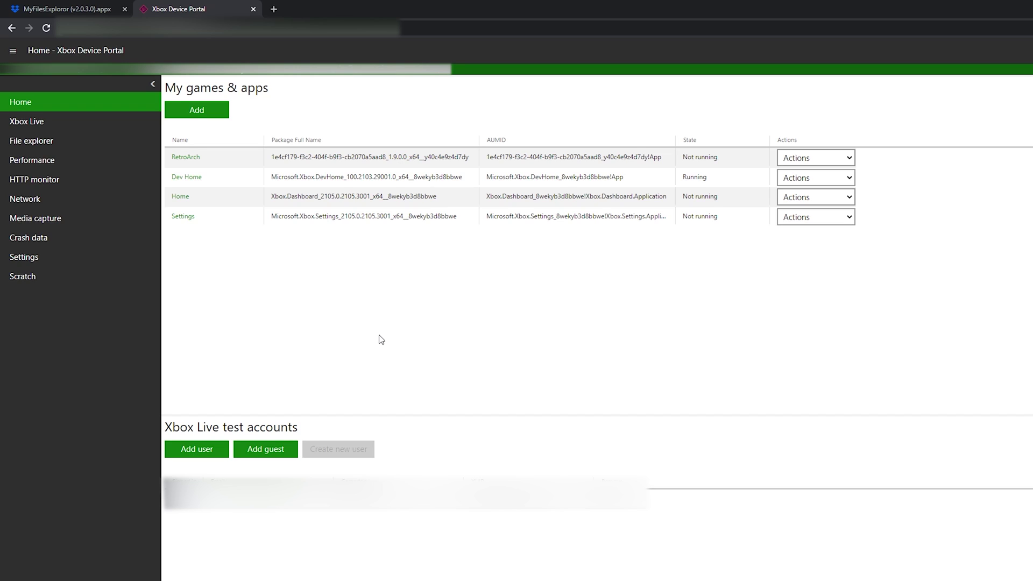
# Direct-download MyFilesExploror (v2.0.3.0).appx (3.51 MB) from the Dropbox share page.
pyautogui.click(59, 8)
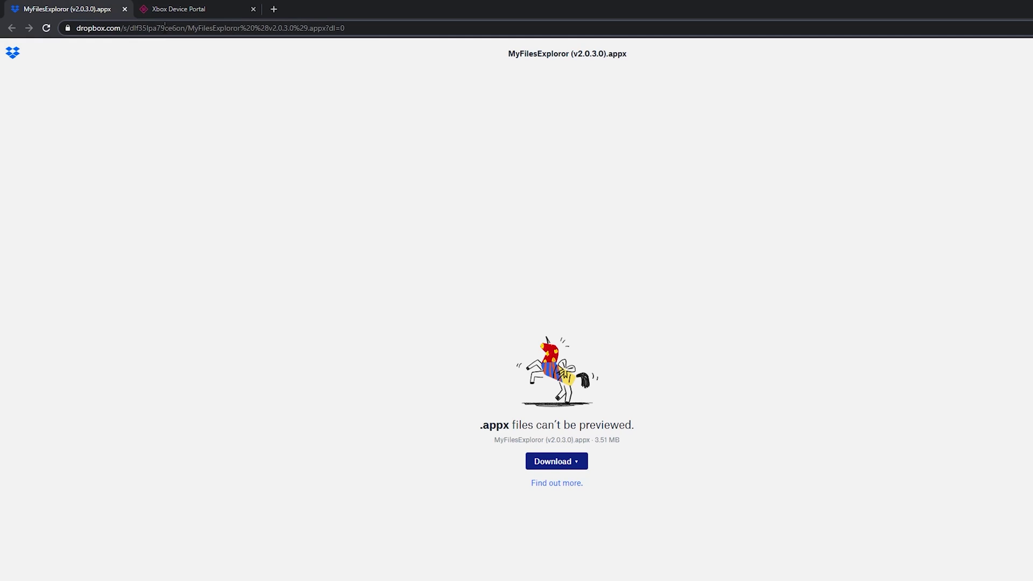
pyautogui.click(151, 28)
pyautogui.click(198, 160)
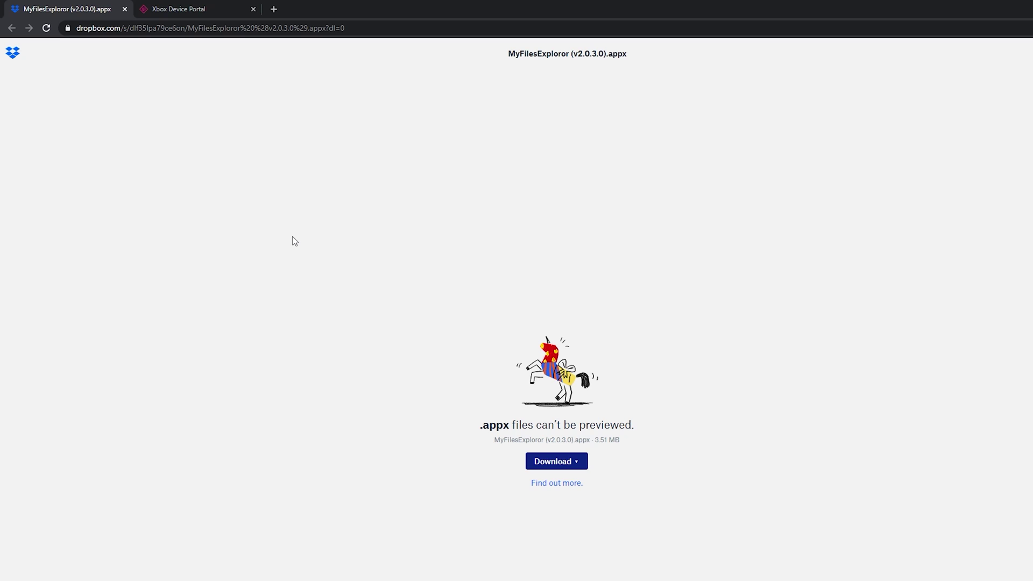
pyautogui.click(554, 462)
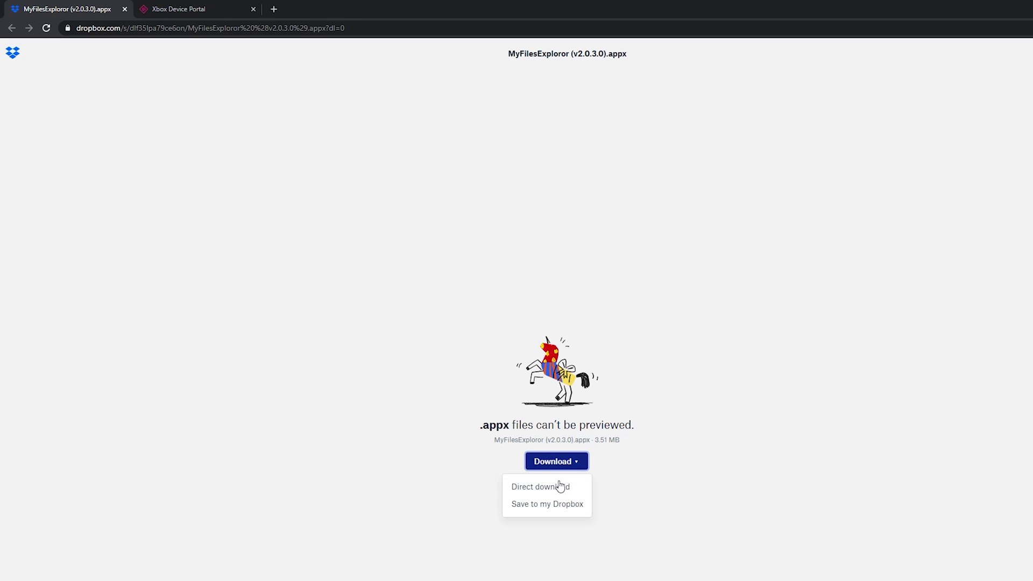
pyautogui.click(543, 488)
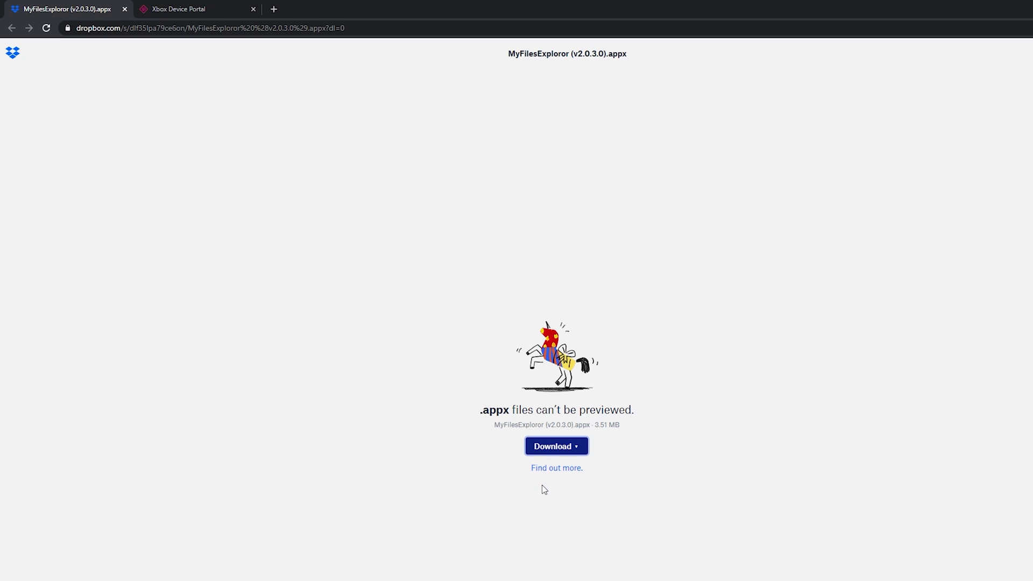
pyautogui.hotkey('ctrl', 'Tab')
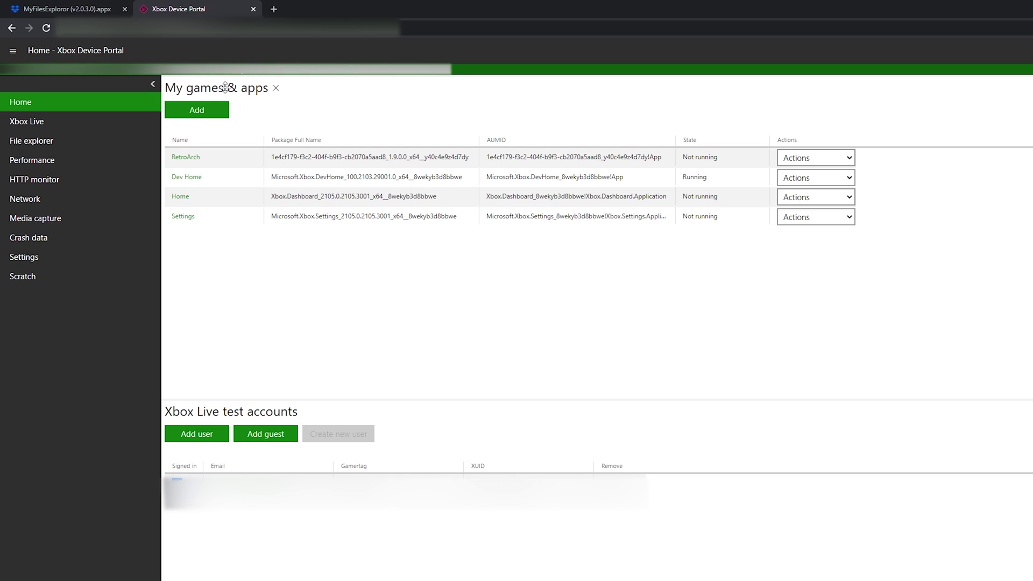
# Add the MyFilesExploror (v2.0.3.0).appx package from Downloads and install it on the console.
pyautogui.moveTo(237, 83)
pyautogui.click(209, 111)
pyautogui.click(660, 295)
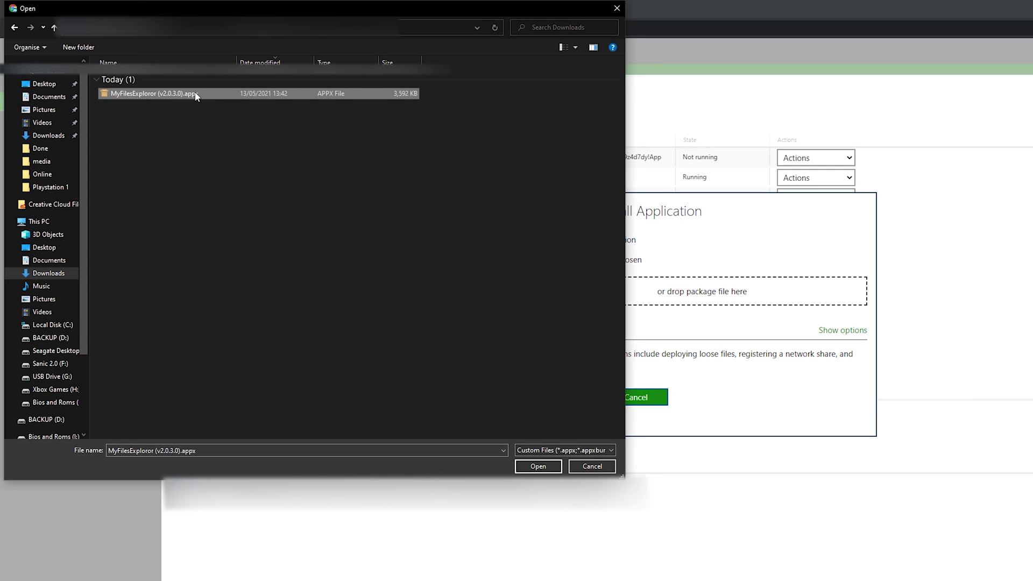
pyautogui.click(539, 470)
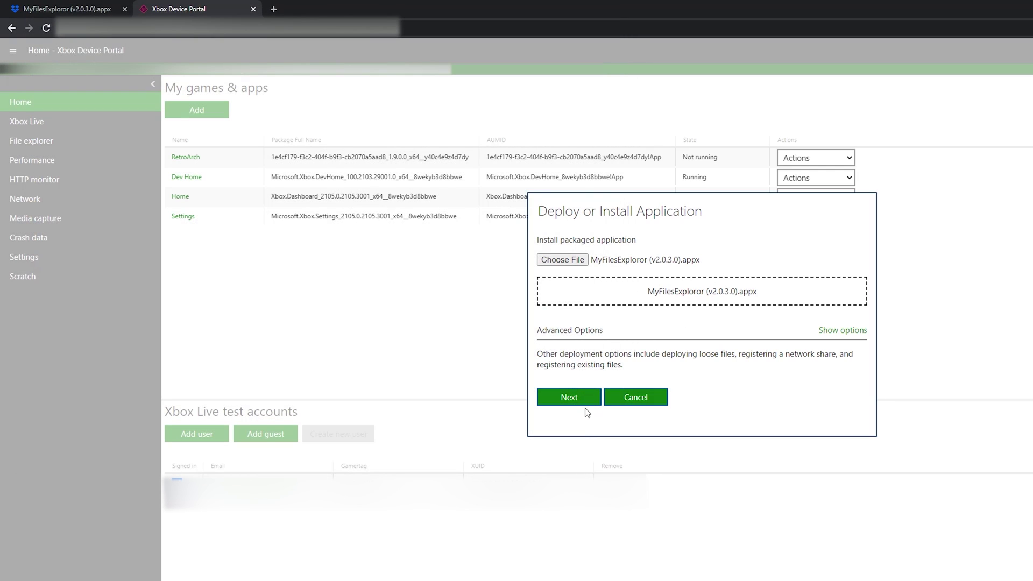
pyautogui.click(573, 398)
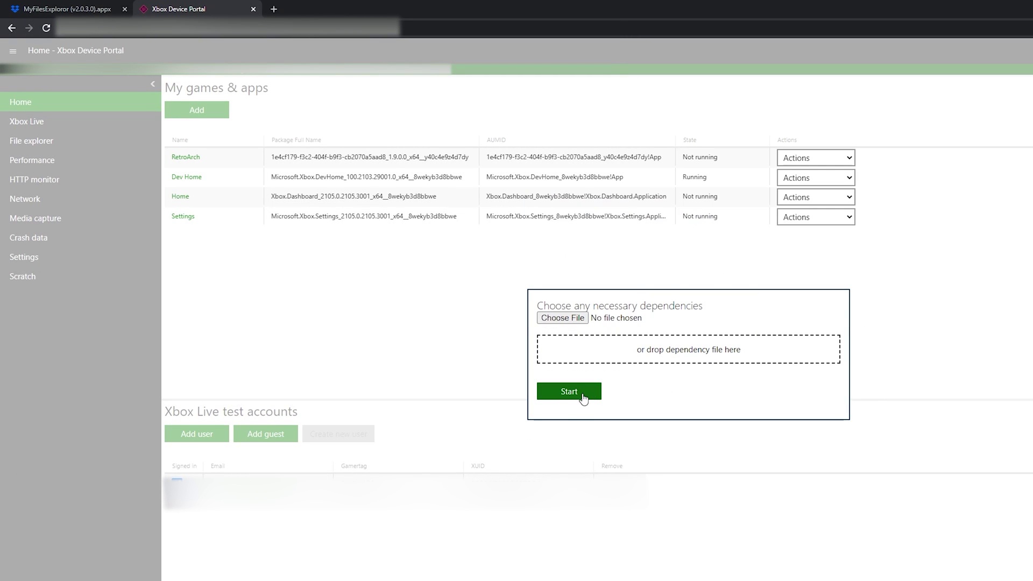
pyautogui.click(583, 395)
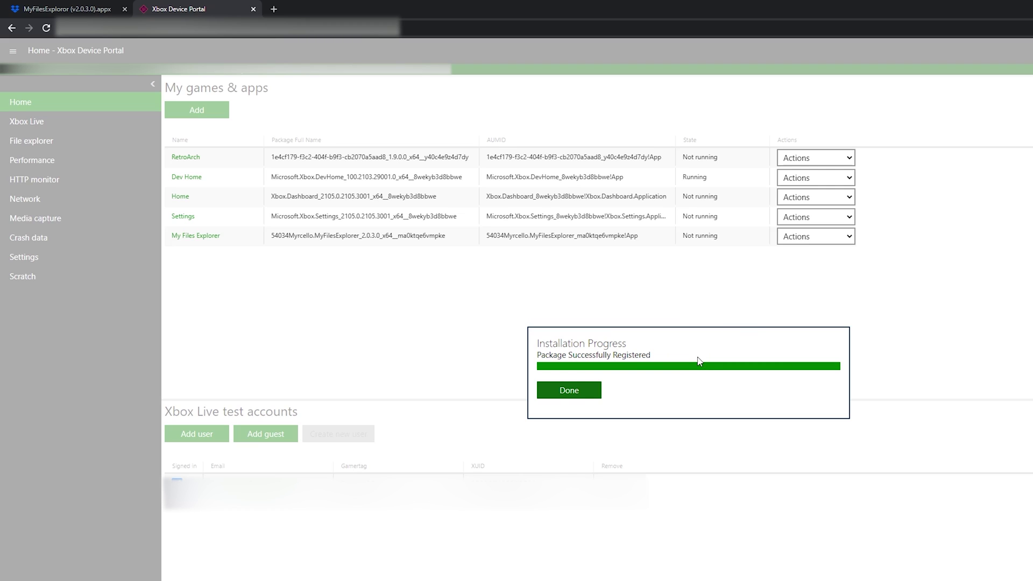
pyautogui.click(585, 391)
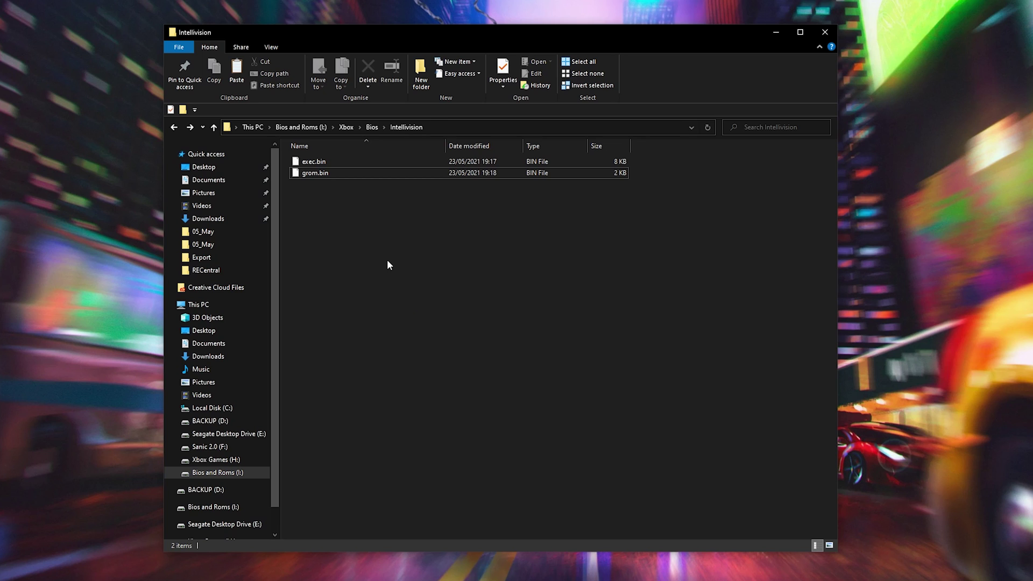
# Inspect exec.bin and grom.bin in Xbox\Bios\Intellivision, then go to Xbox\Roms\Intellivision.
pyautogui.click(318, 172)
pyautogui.click(318, 162)
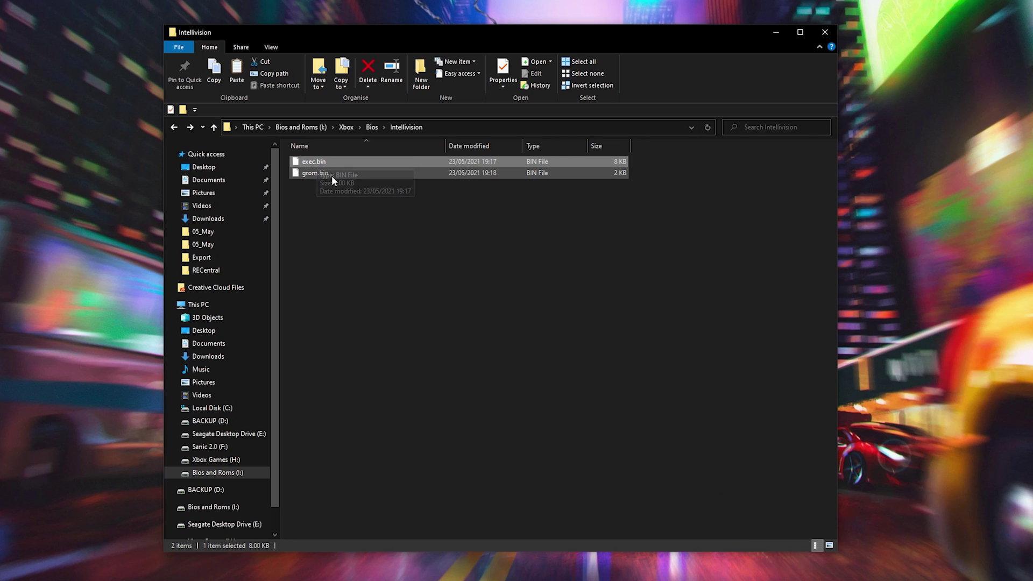
pyautogui.click(329, 174)
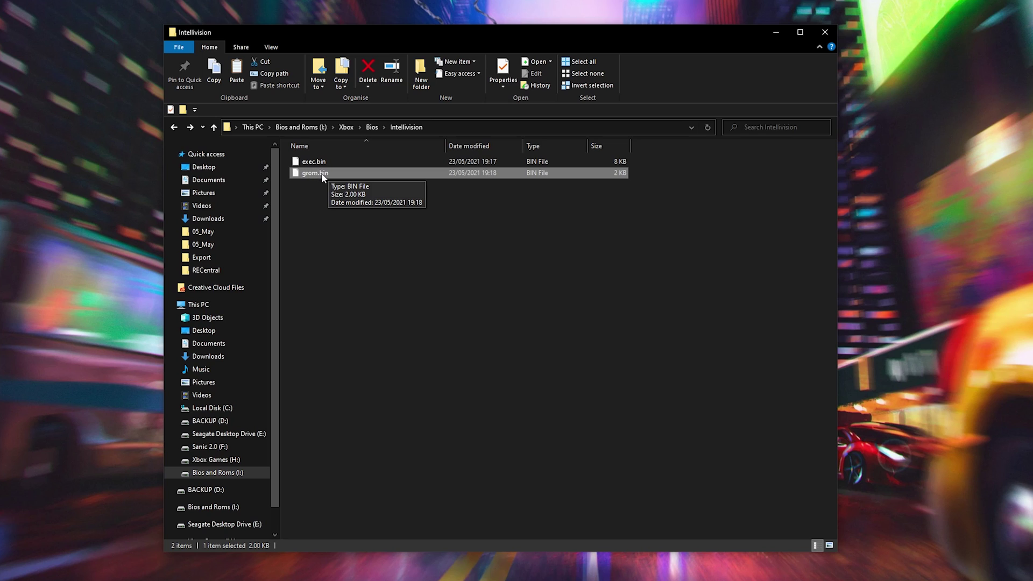
pyautogui.click(313, 164)
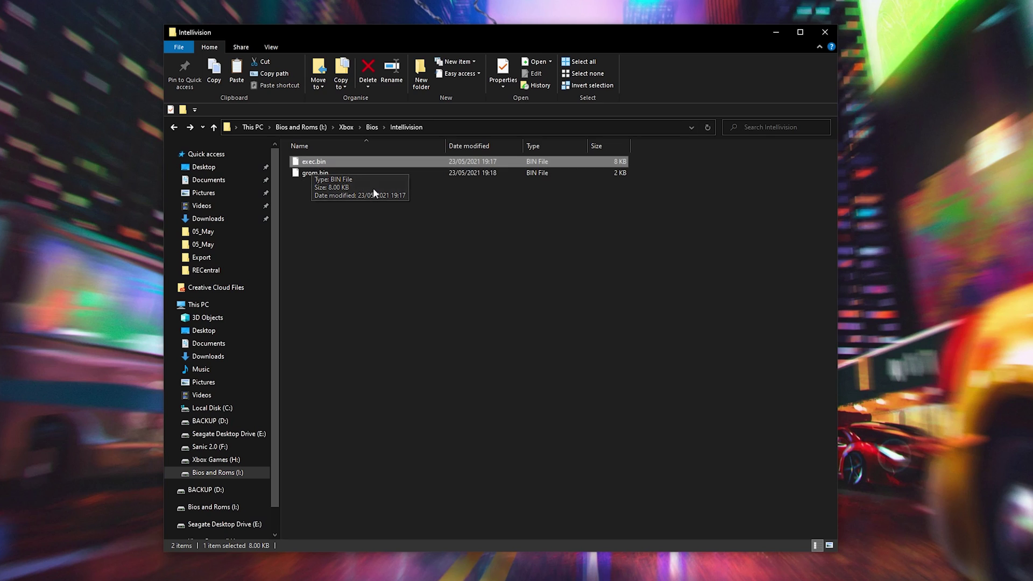
pyautogui.moveTo(373, 188); pyautogui.dragTo(339, 158)
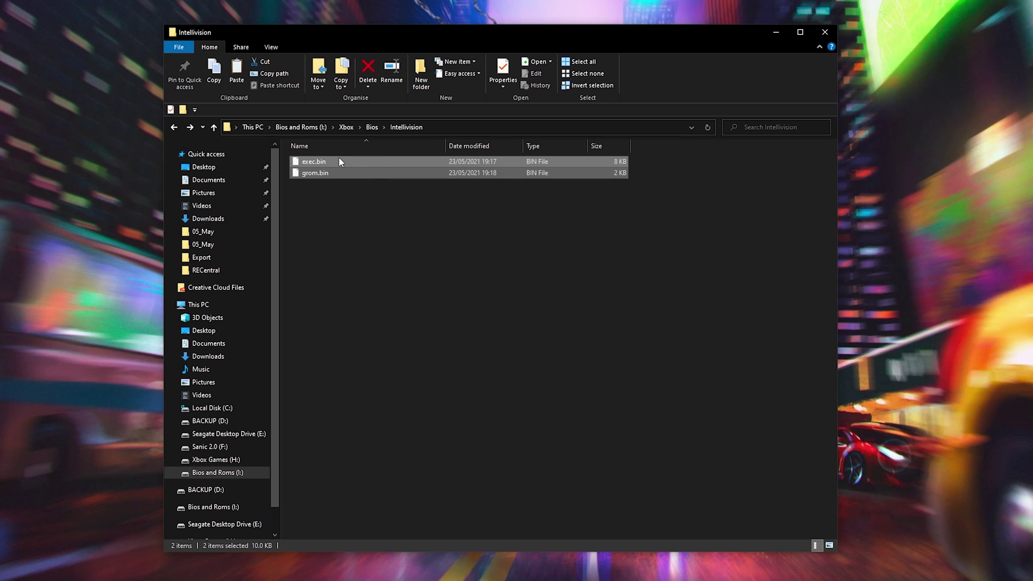
pyautogui.hotkey('alt', 'Right')
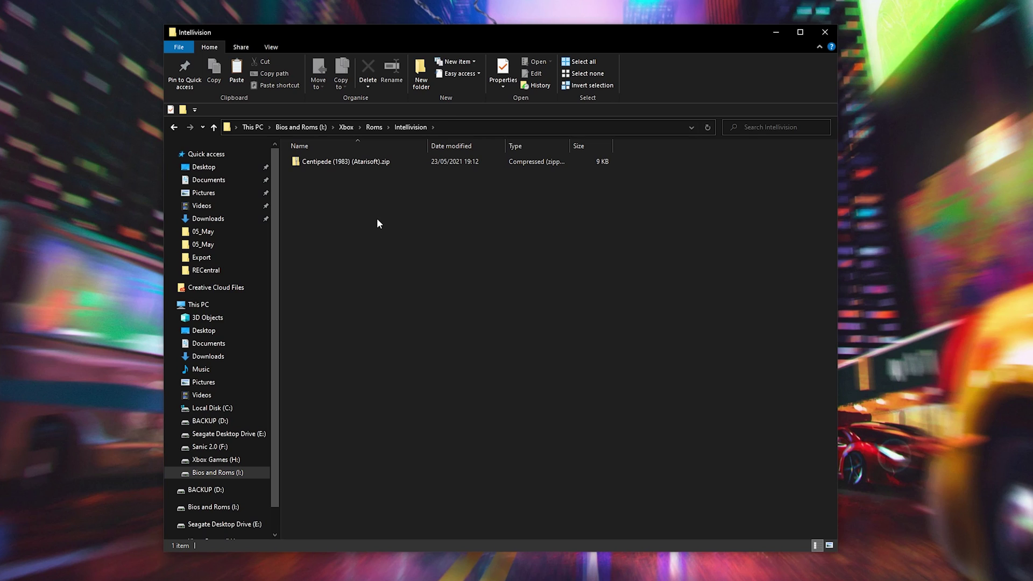
# Extract Centipede (1983) (Atarisoft).zip into a Centipede folder, then return to Intellivision.
pyautogui.click(336, 163)
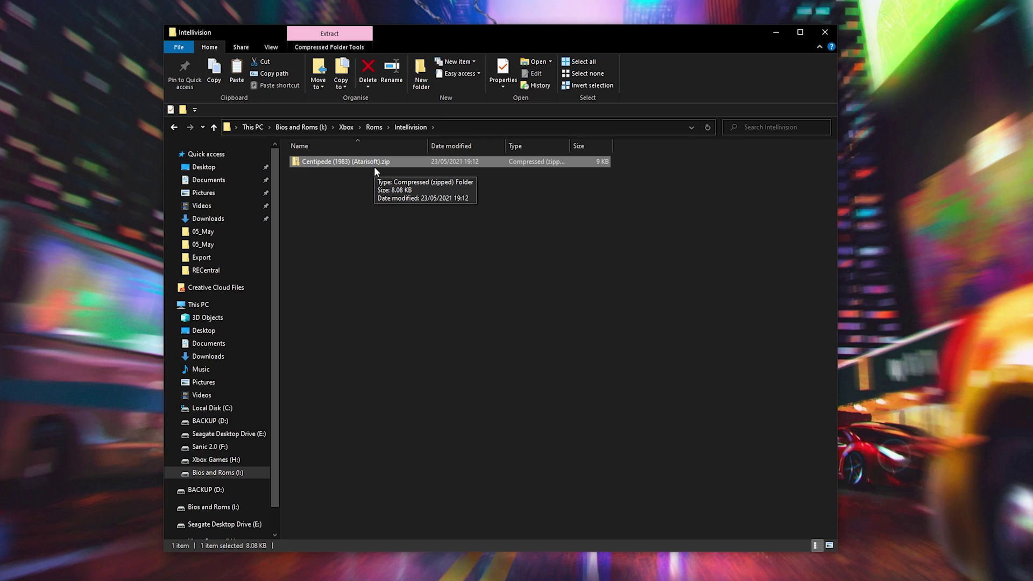
pyautogui.rightClick(309, 160)
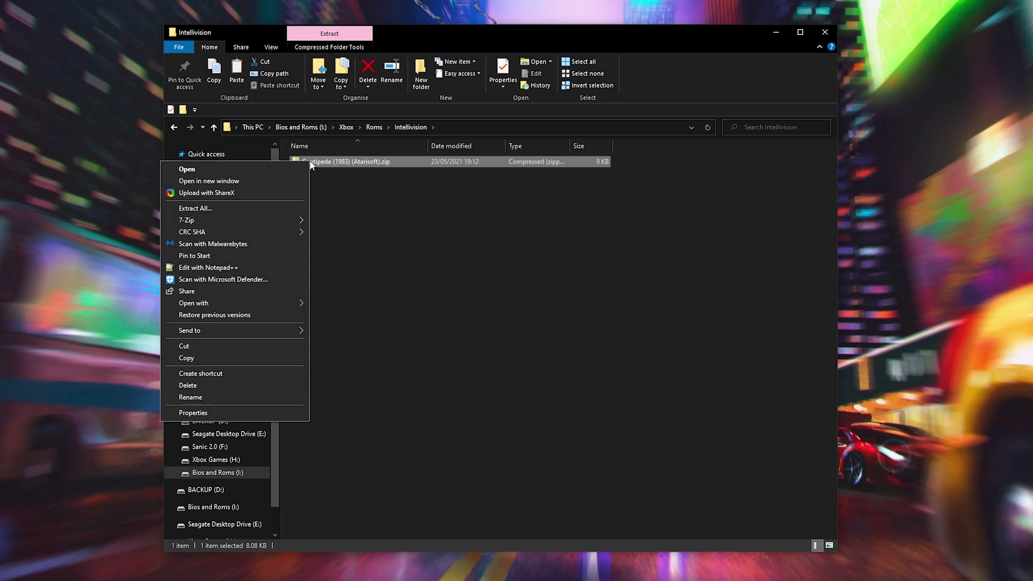
pyautogui.click(253, 207)
pyautogui.click(598, 371)
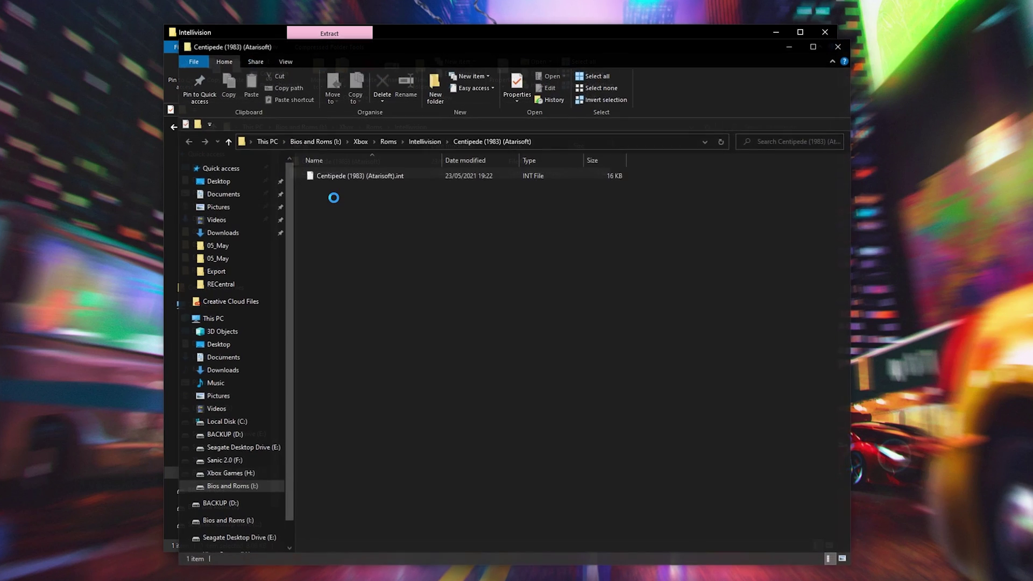
pyautogui.click(379, 177)
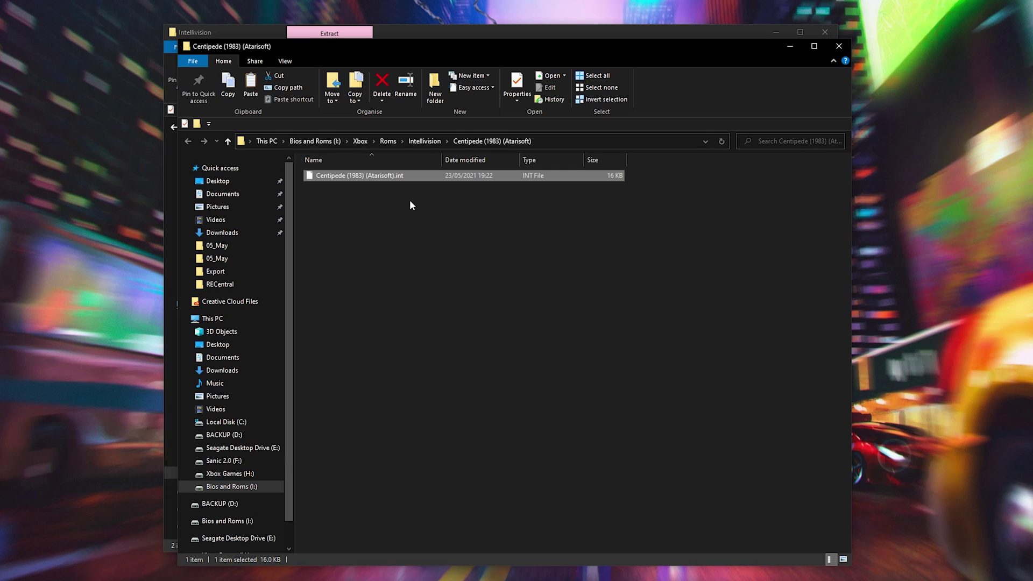
pyautogui.click(424, 141)
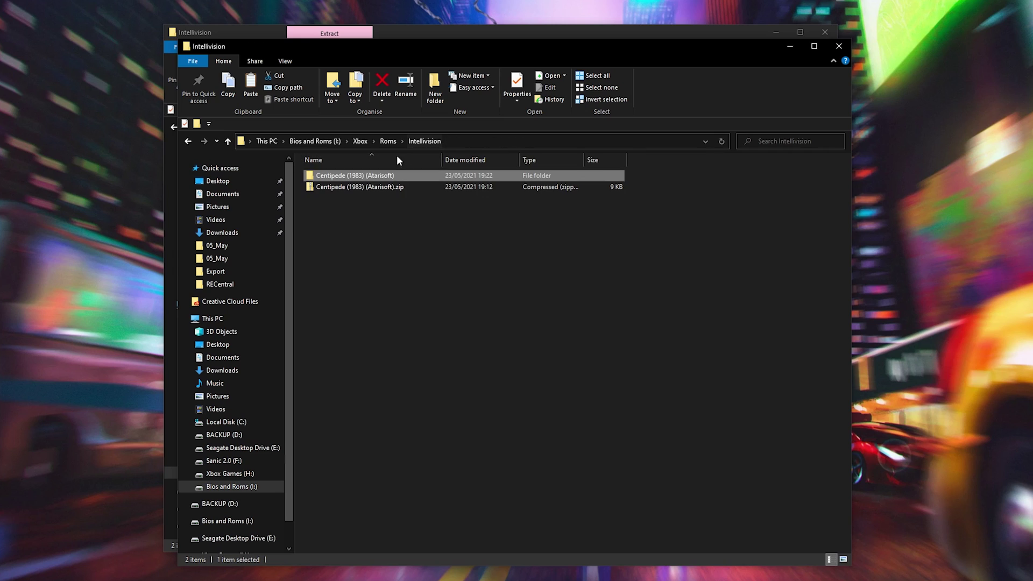
pyautogui.click(375, 187)
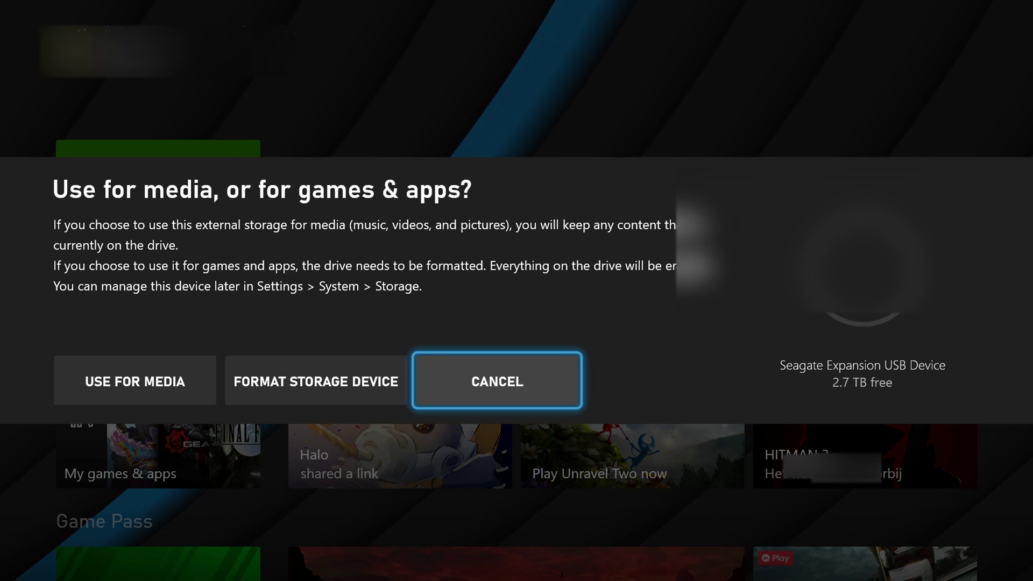
# Choose USE FOR MEDIA for the Seagate drive in the storage prompt.
pyautogui.press('Left')
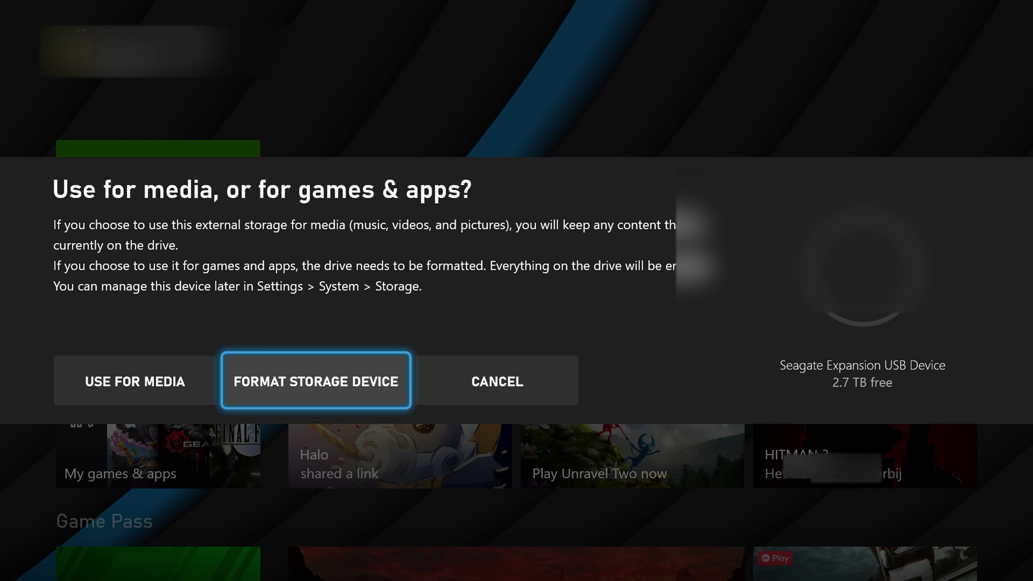
pyautogui.press('Left')
pyautogui.press('Right')
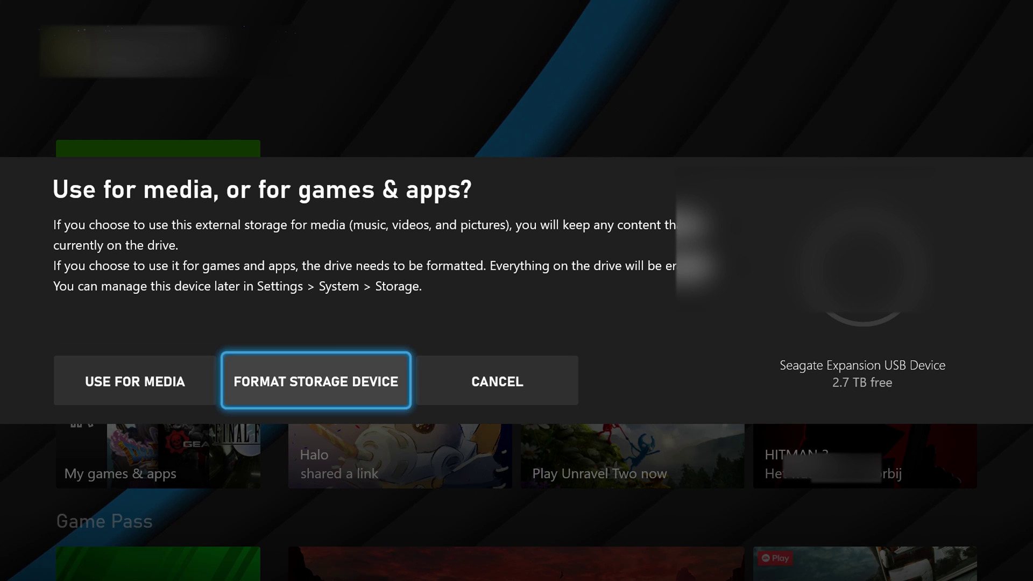
pyautogui.press('Right')
pyautogui.press('Left')
pyautogui.press('Left')
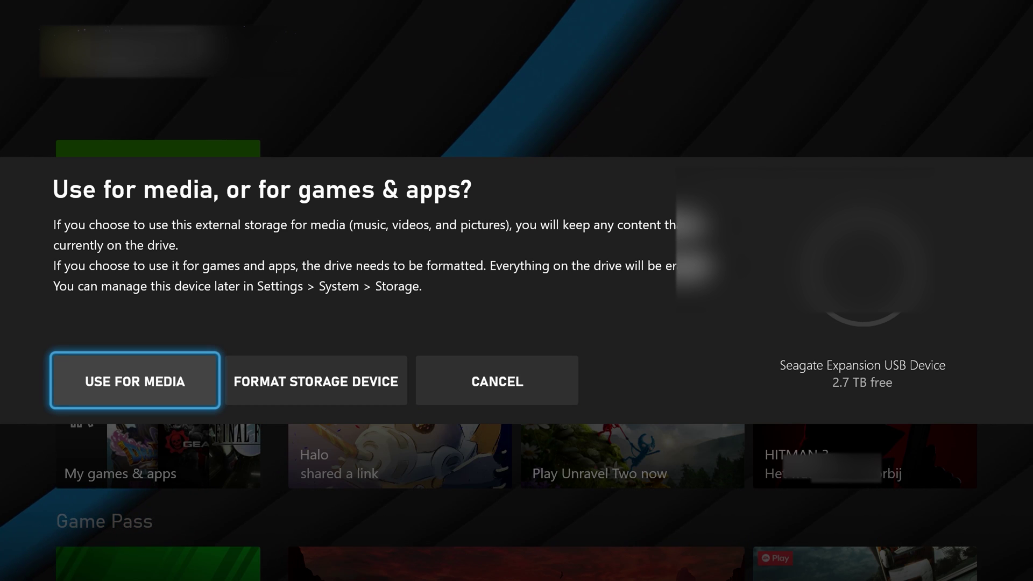
pyautogui.press('Return')
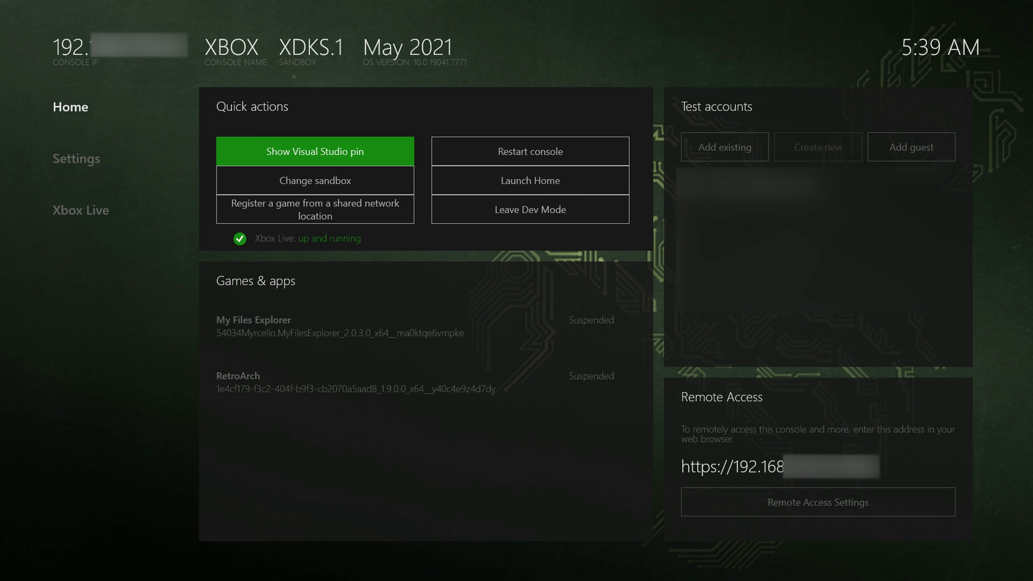
# Launch My Files Explorer from the Games & apps list.
pyautogui.press('Down')
pyautogui.press('Down')
pyautogui.press('Down')
pyautogui.press('Down')
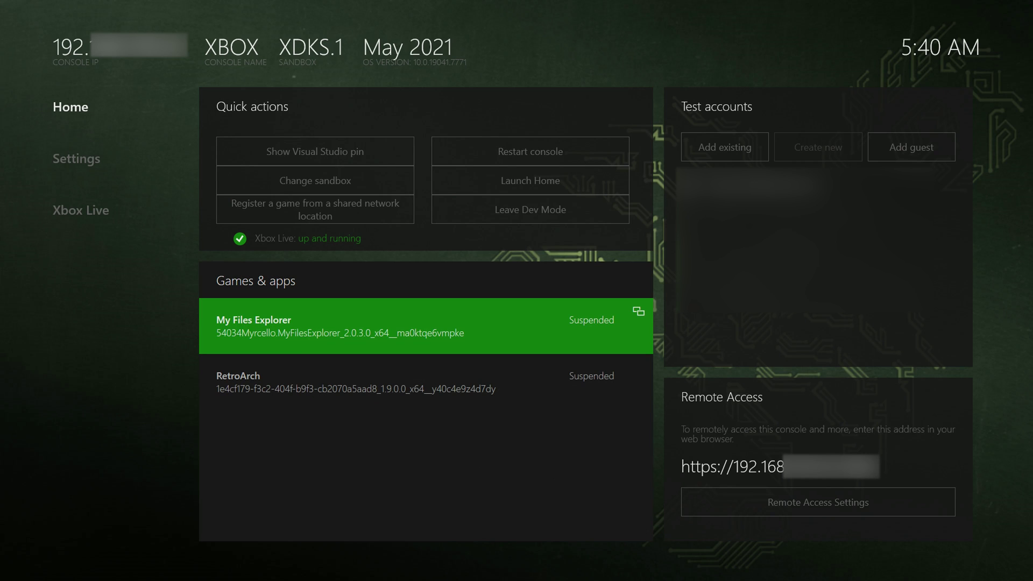
pyautogui.press('Return')
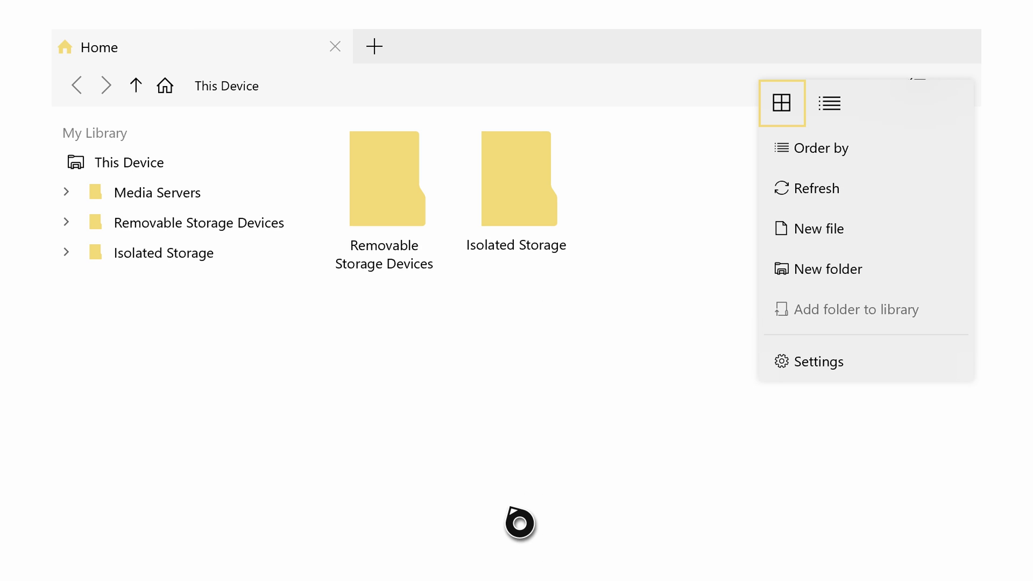
# Navigate to Removable Storage Devices > Xbox Roms and Bios (E:) > Xbox > Bios > Intellivision.
pyautogui.press('Escape')
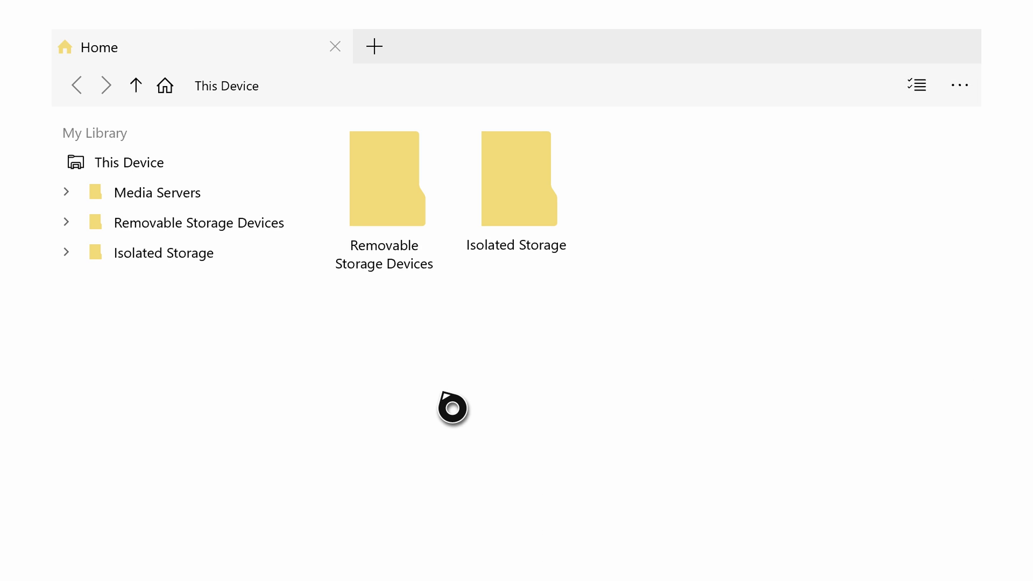
pyautogui.doubleClick(390, 176)
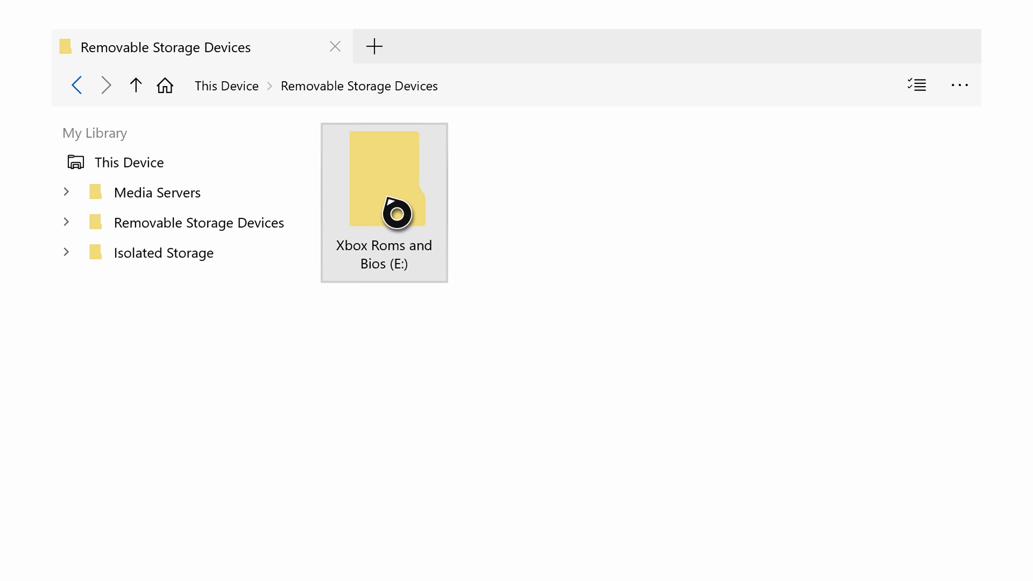
pyautogui.doubleClick(388, 186)
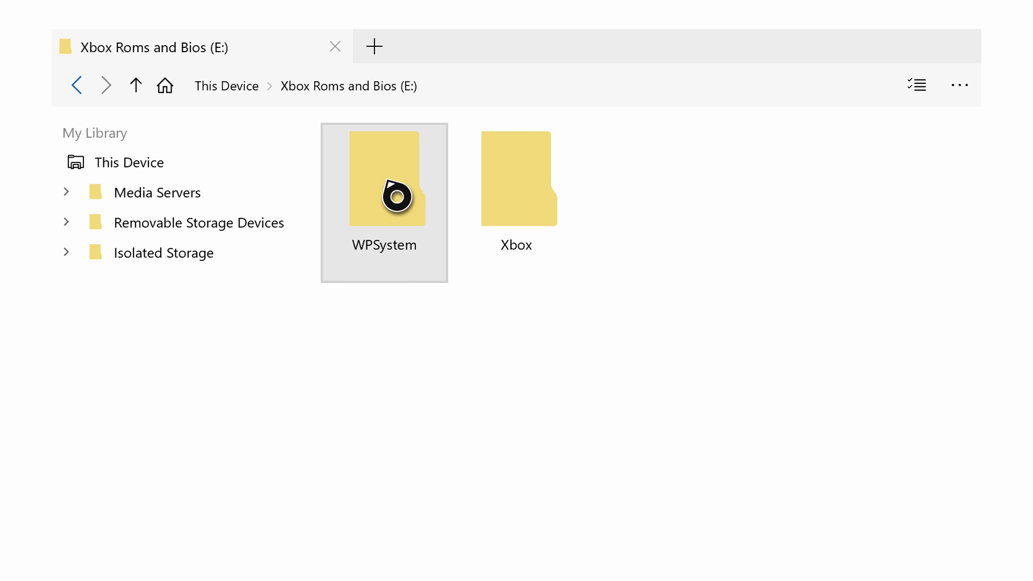
pyautogui.doubleClick(540, 189)
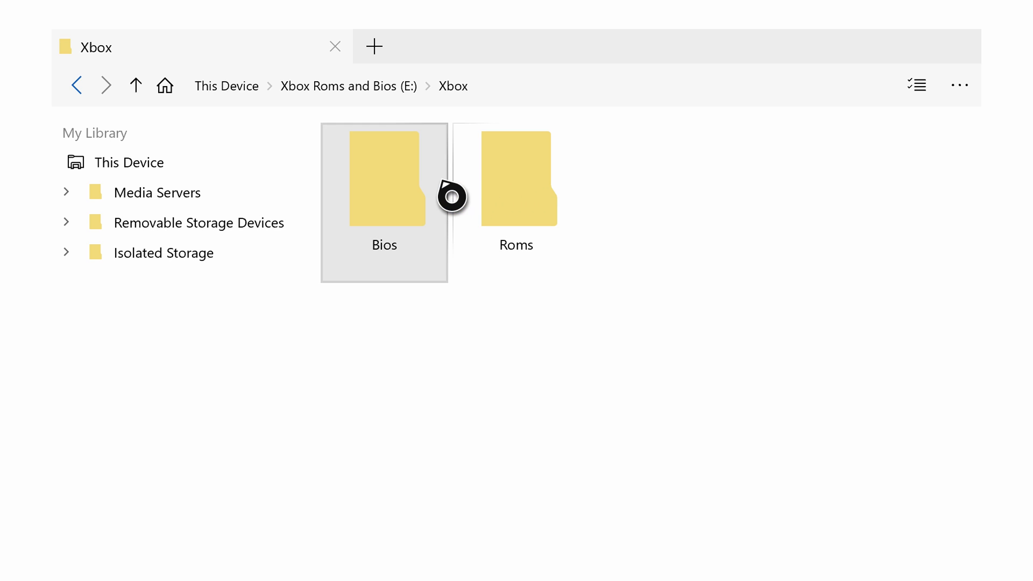
pyautogui.doubleClick(407, 183)
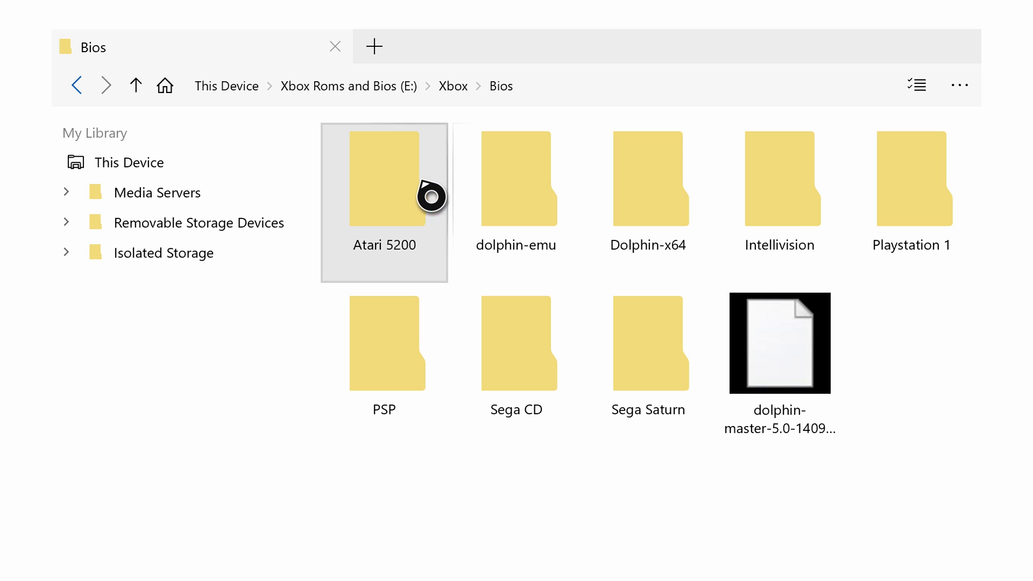
pyautogui.doubleClick(764, 203)
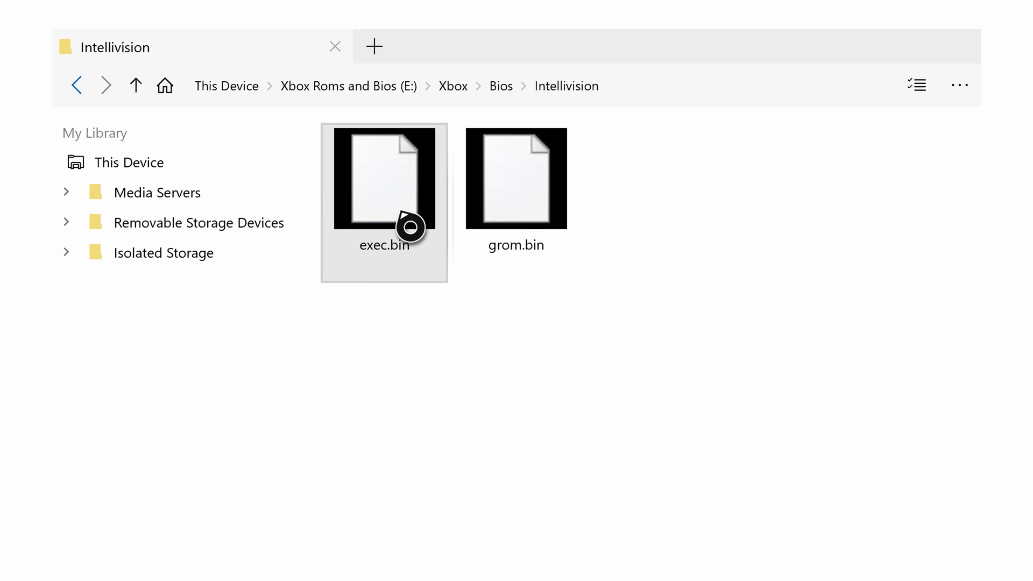